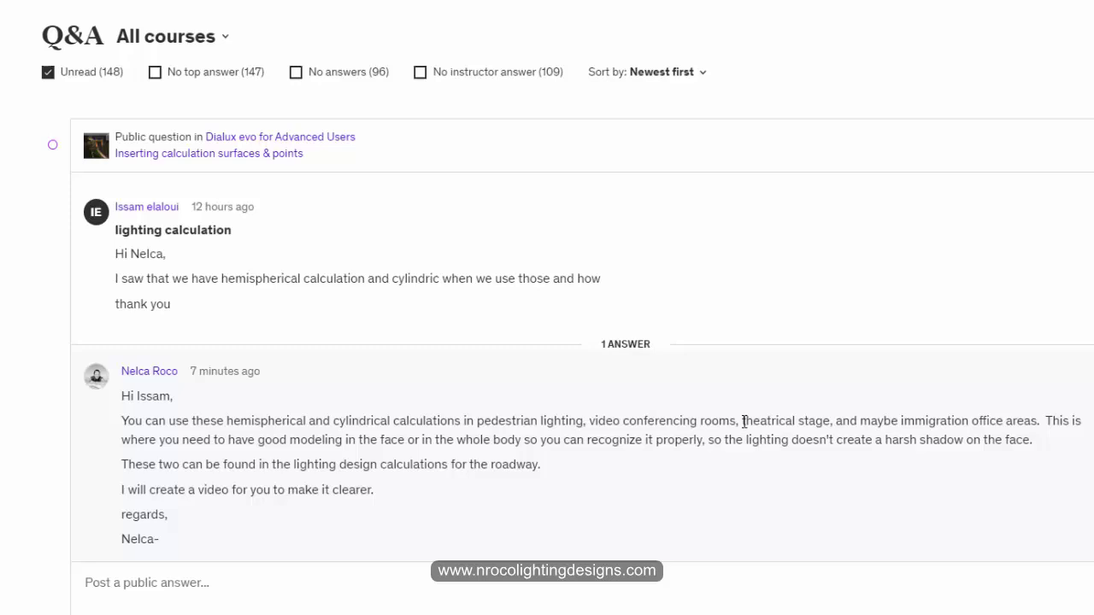
Highlight 'theatrical', 'pedestrian lighting' and 'pedestrian' in the answer text, clearing each highlight
double_click(774, 414)
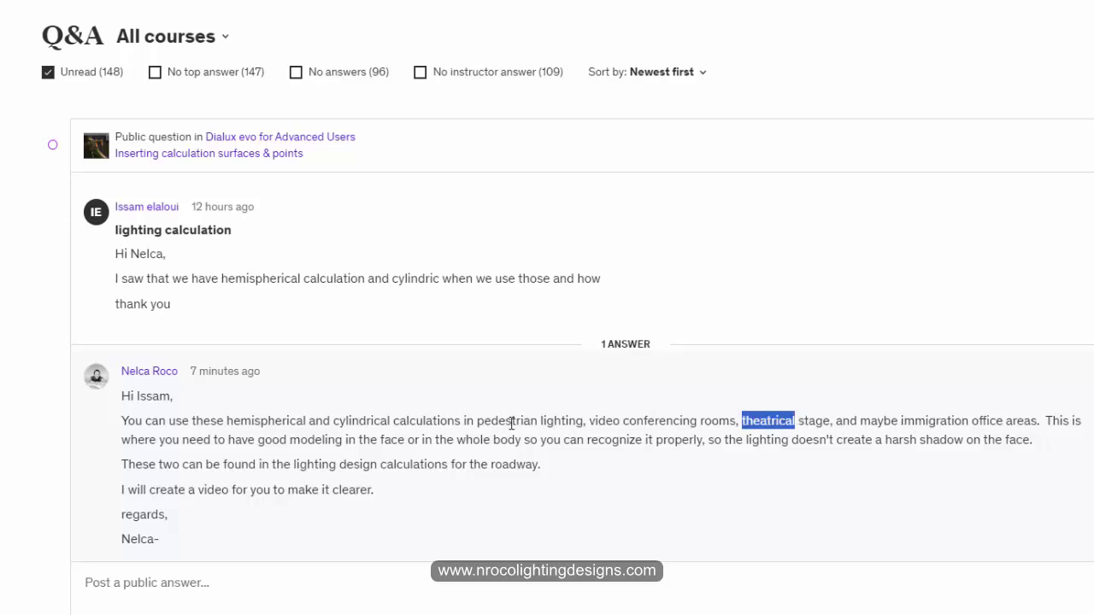
drag(476, 420, 579, 420)
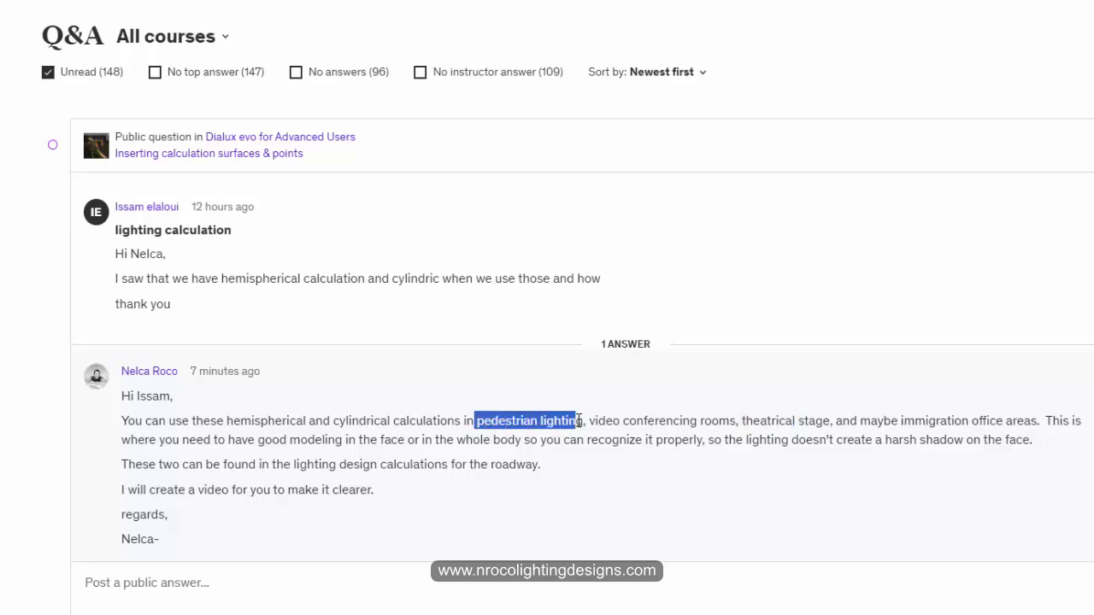
click(541, 442)
double_click(481, 420)
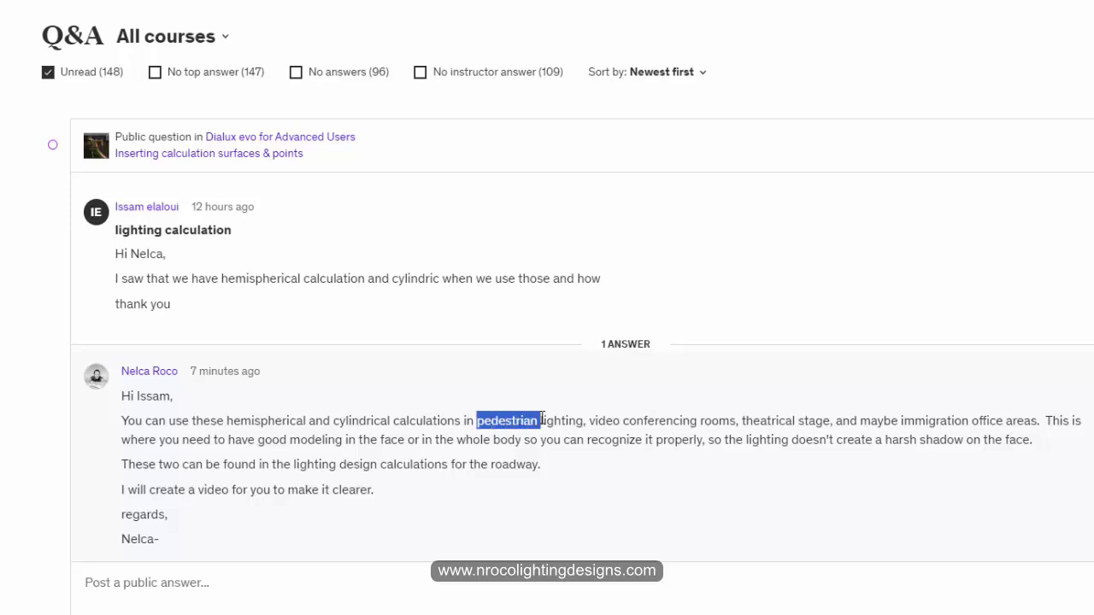
click(571, 438)
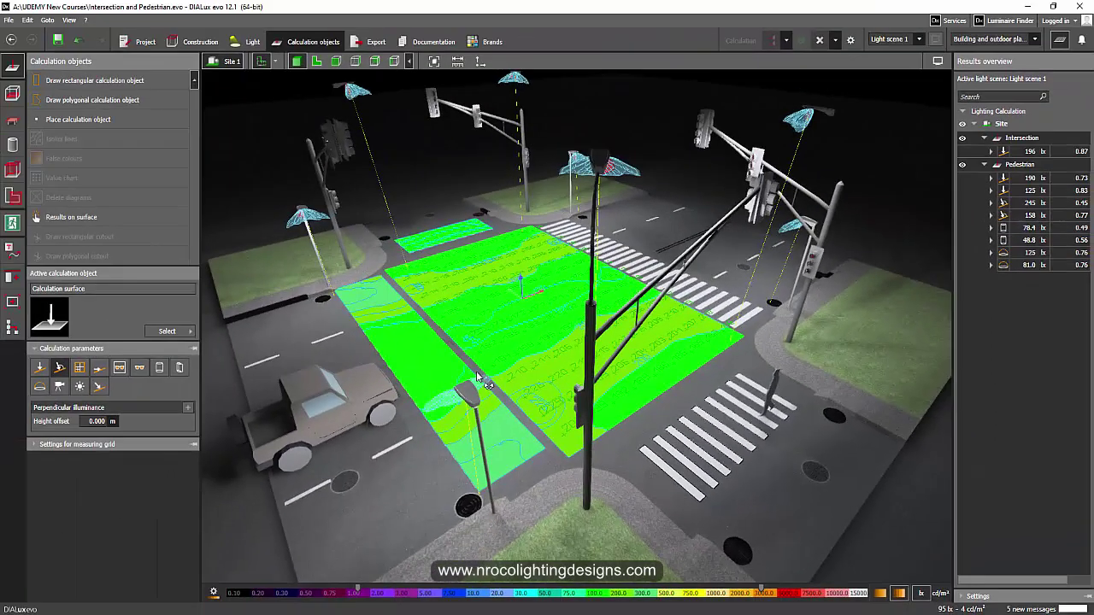
Orbit the 3D view to inspect the intersection and its pedestrian calculation surfaces
drag(479, 376, 442, 365)
drag(451, 313, 936, 247)
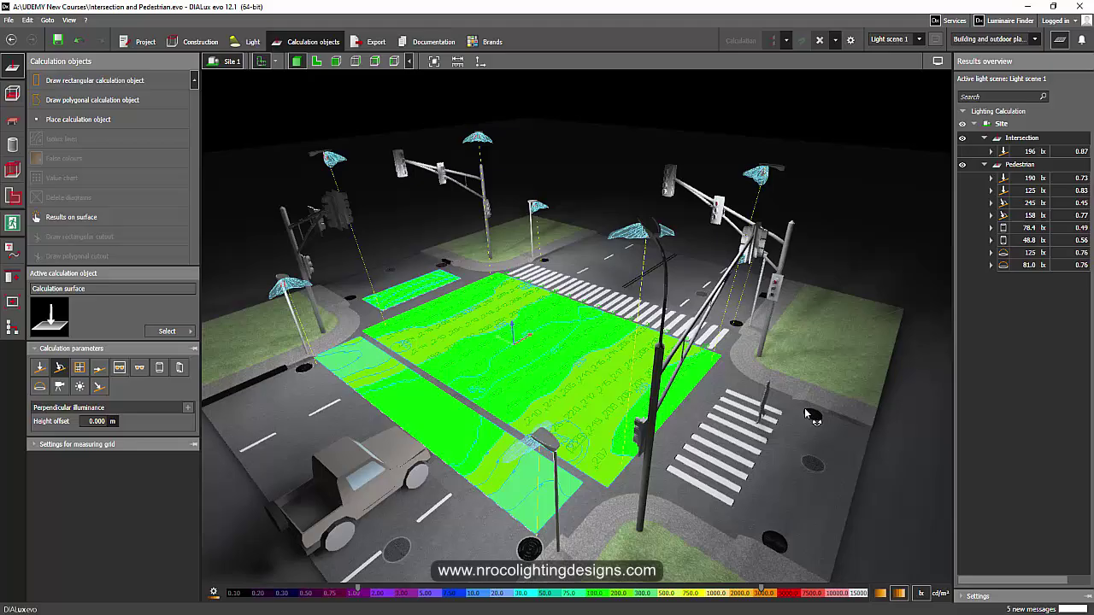
drag(805, 408, 597, 340)
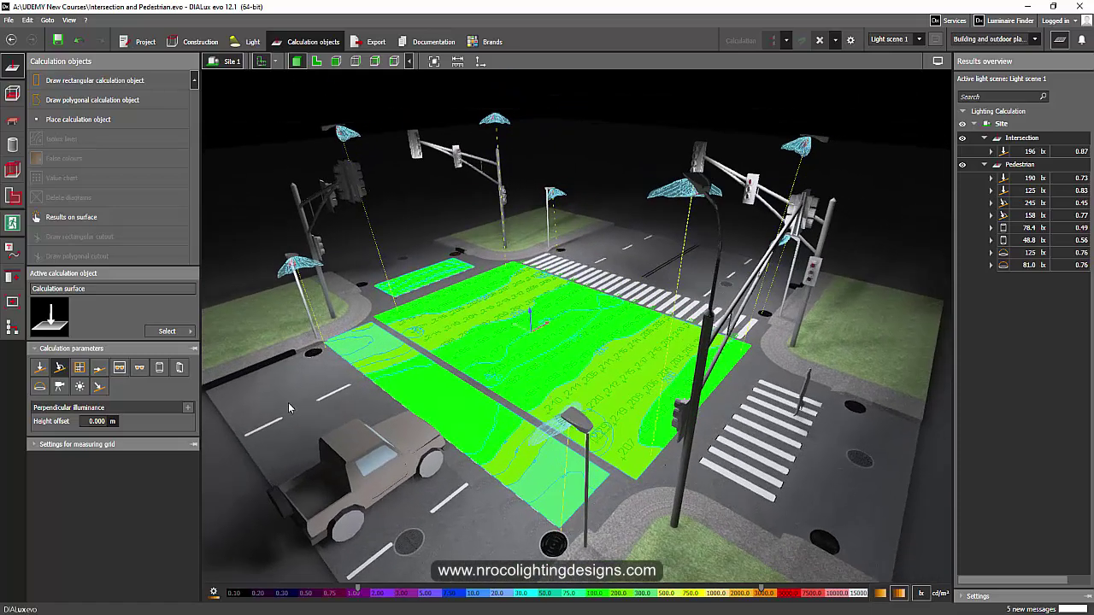
Select the sidewalk calculation surface to show its horizontal, cylindrical and hemispherical illuminance parameters
click(442, 401)
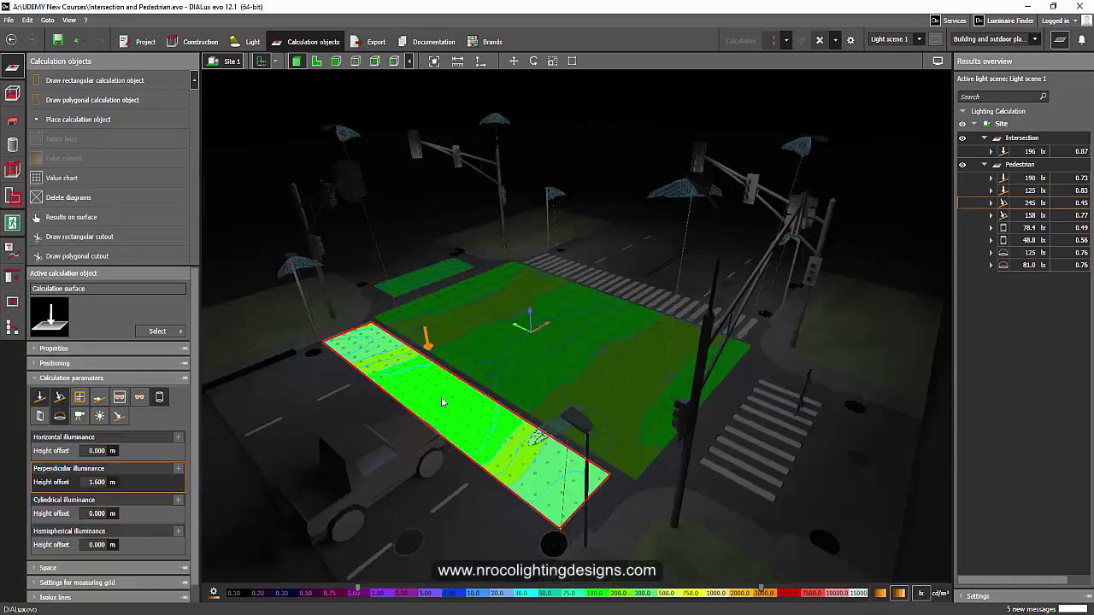
drag(245, 255, 362, 320)
click(536, 336)
drag(537, 336, 623, 385)
drag(564, 357, 600, 364)
click(502, 353)
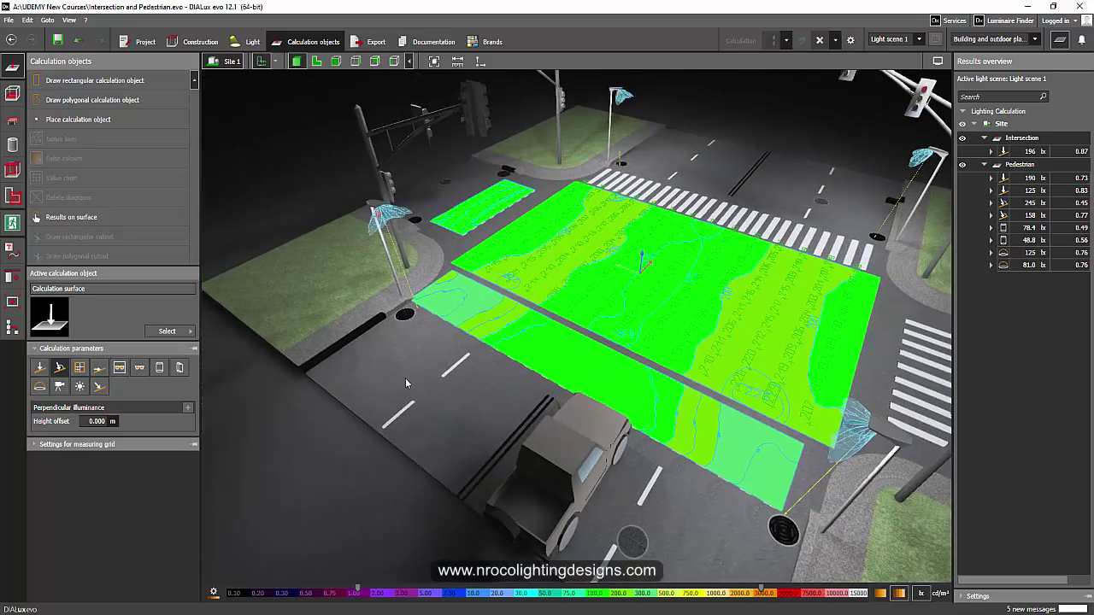
click(508, 350)
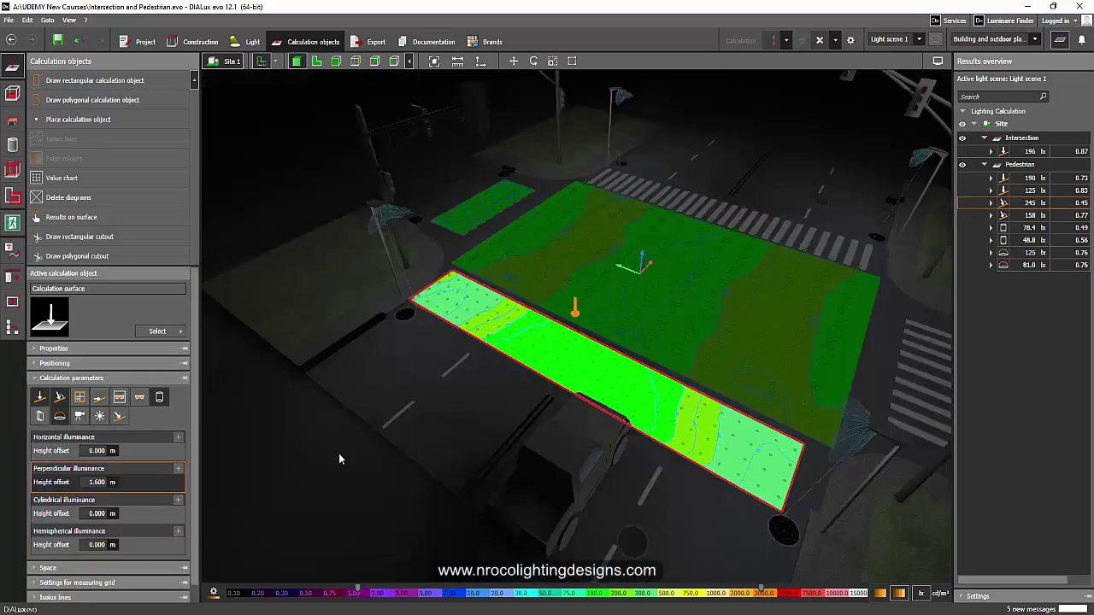
drag(362, 466, 324, 405)
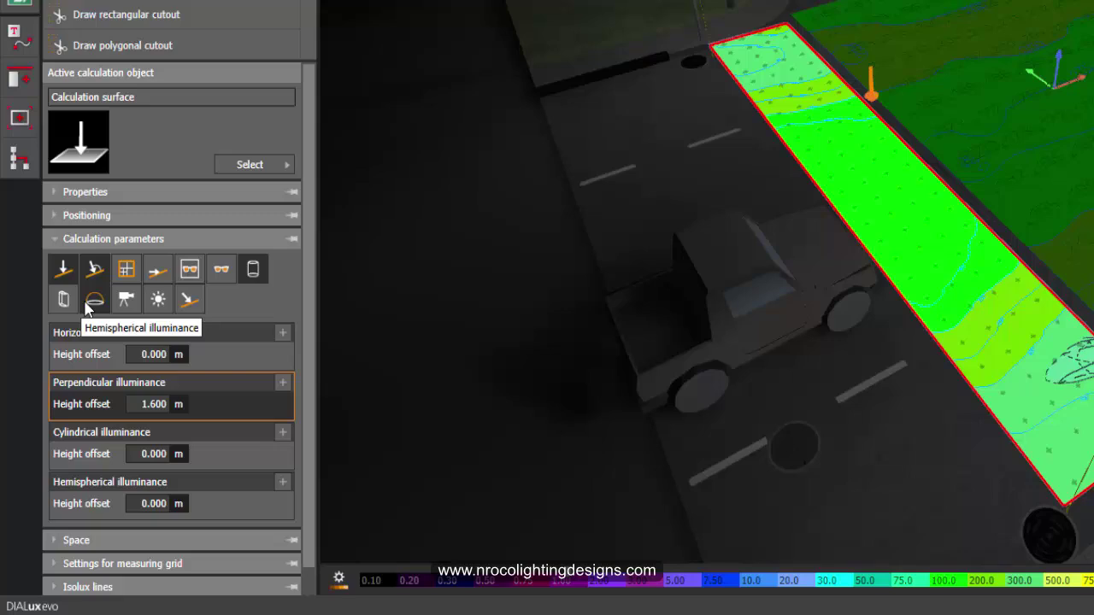
scroll(311, 351, down, 1)
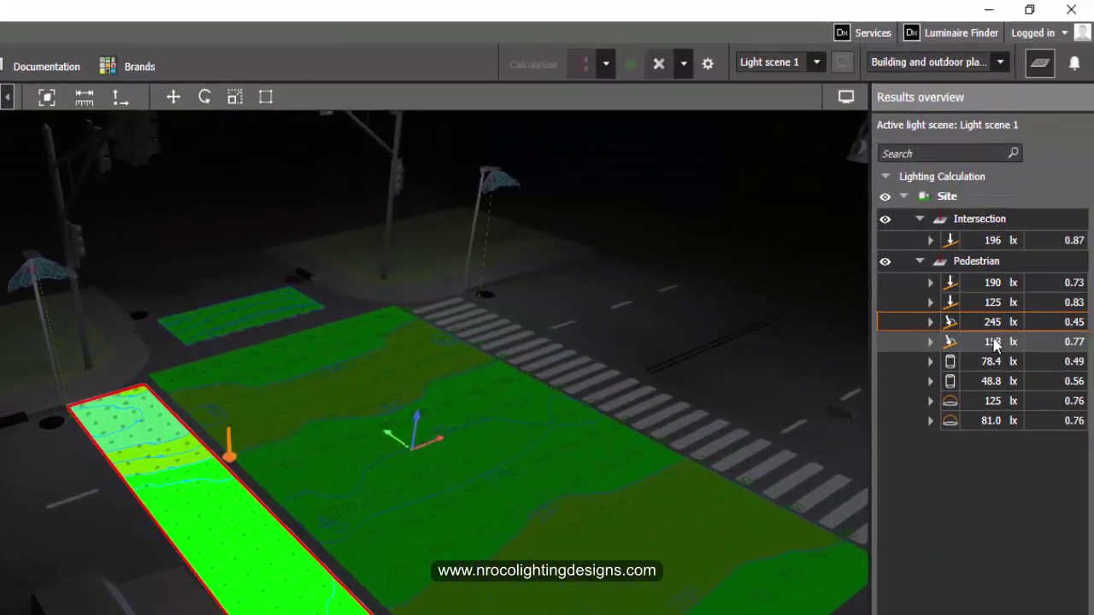
click(996, 407)
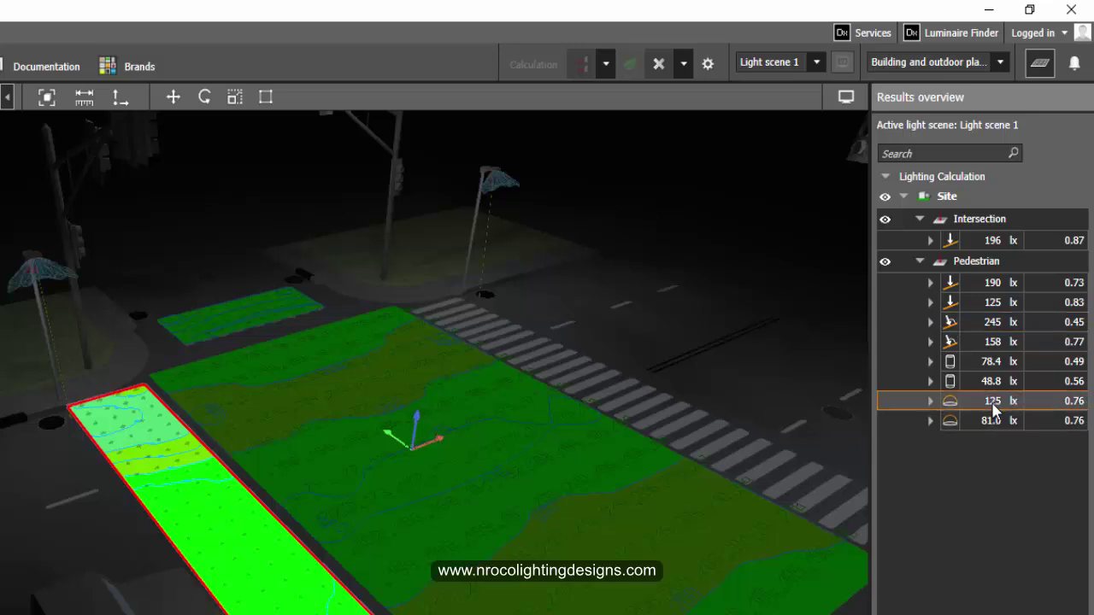
click(993, 420)
click(995, 401)
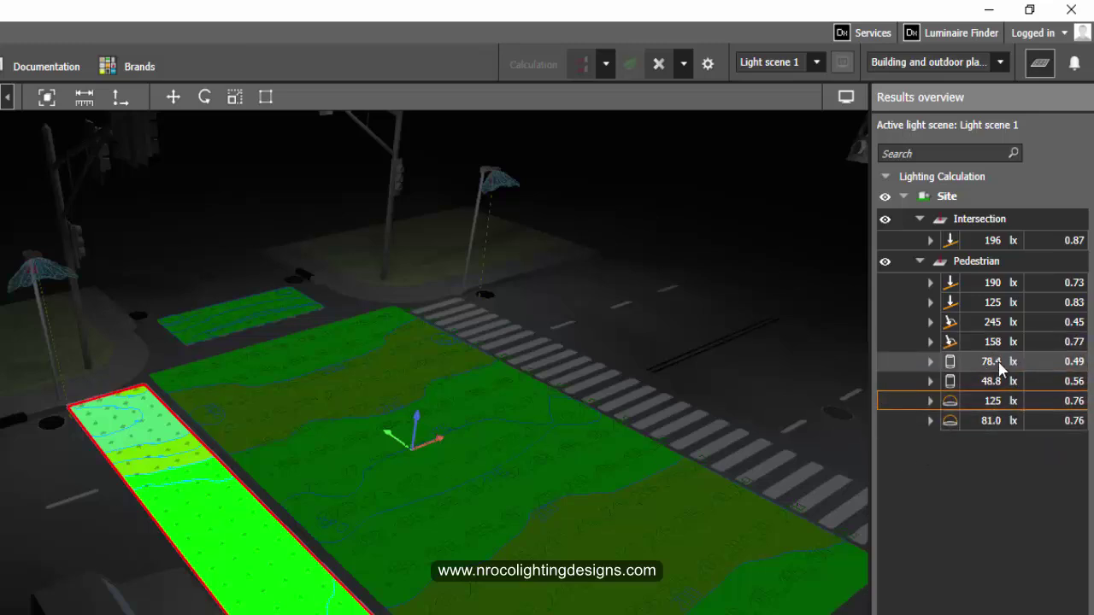
click(995, 381)
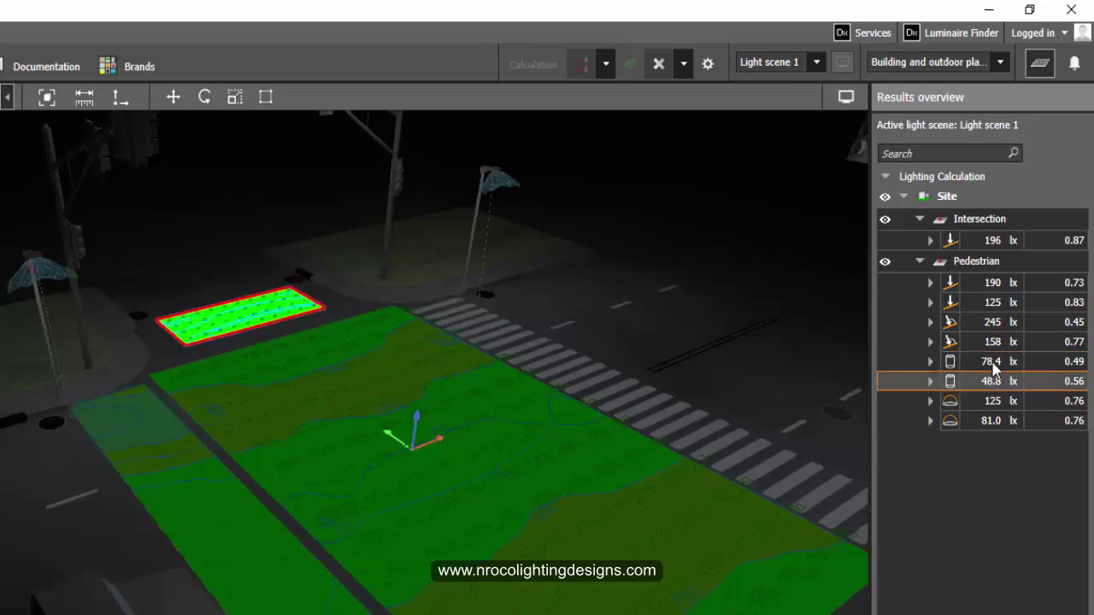
click(995, 343)
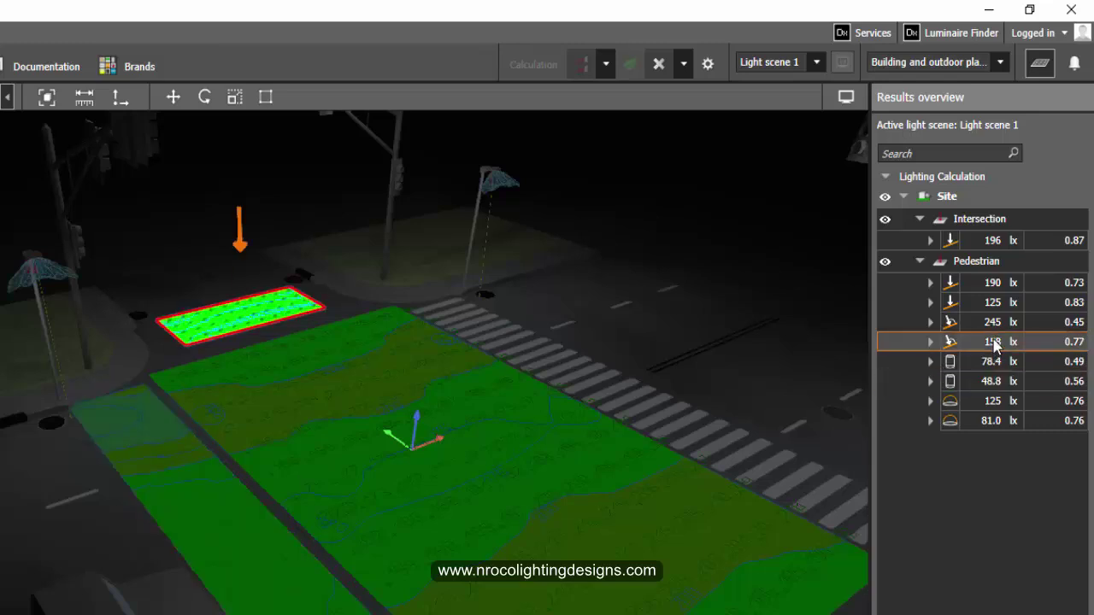
click(994, 321)
click(994, 302)
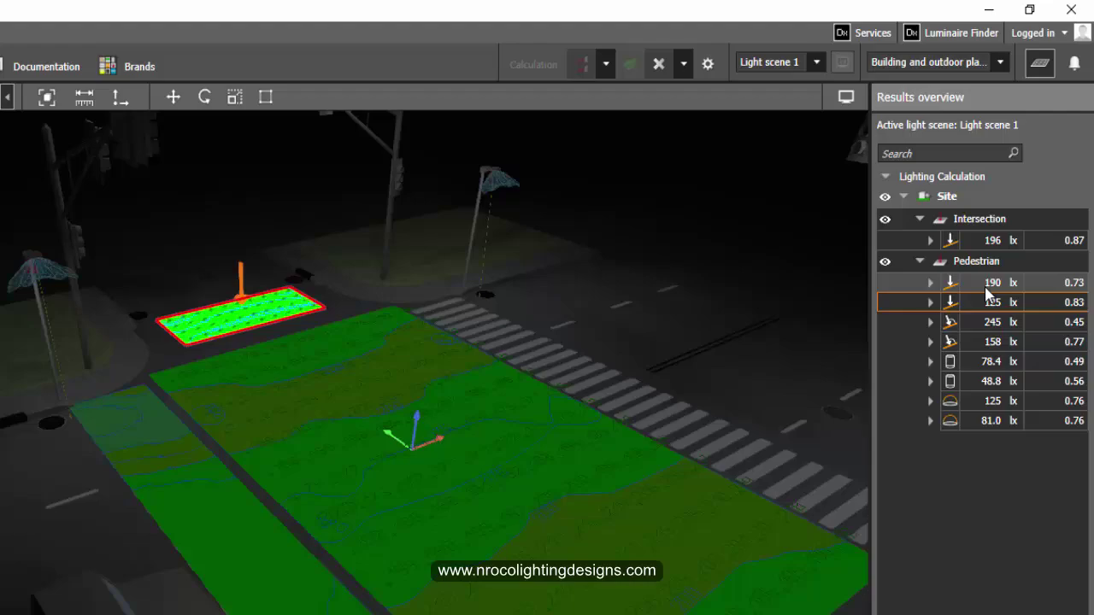
click(994, 283)
click(992, 322)
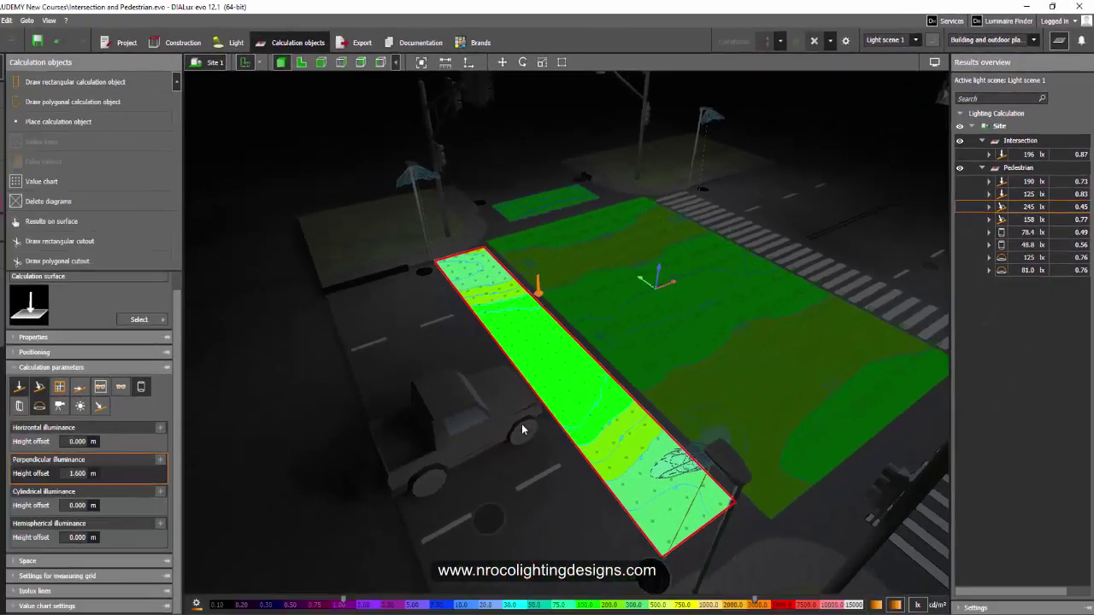
drag(521, 424, 384, 434)
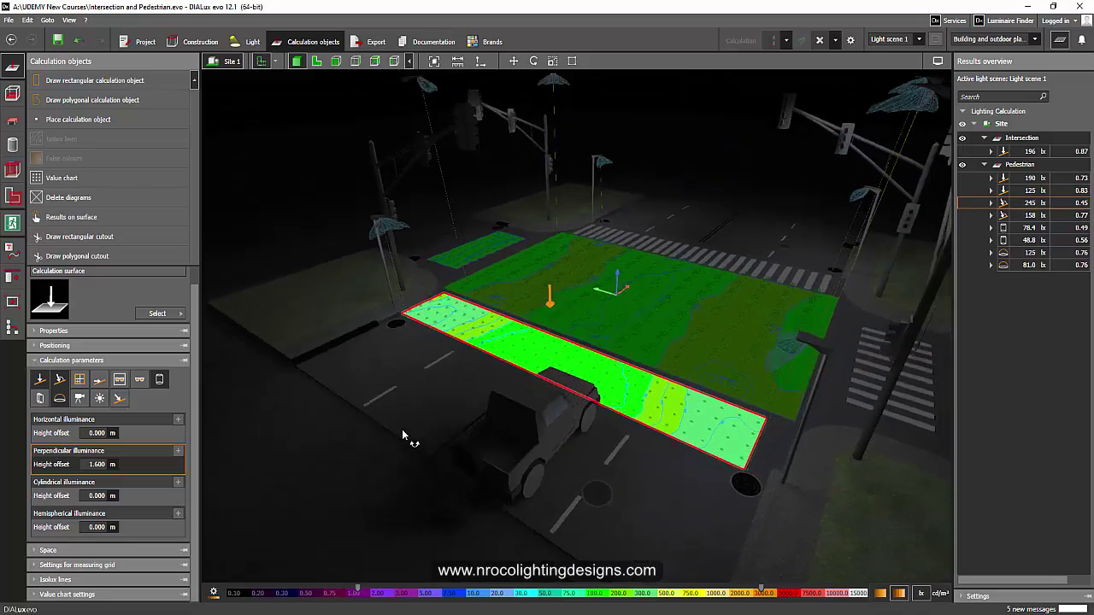
drag(474, 391, 445, 401)
scroll(445, 401, down, 2)
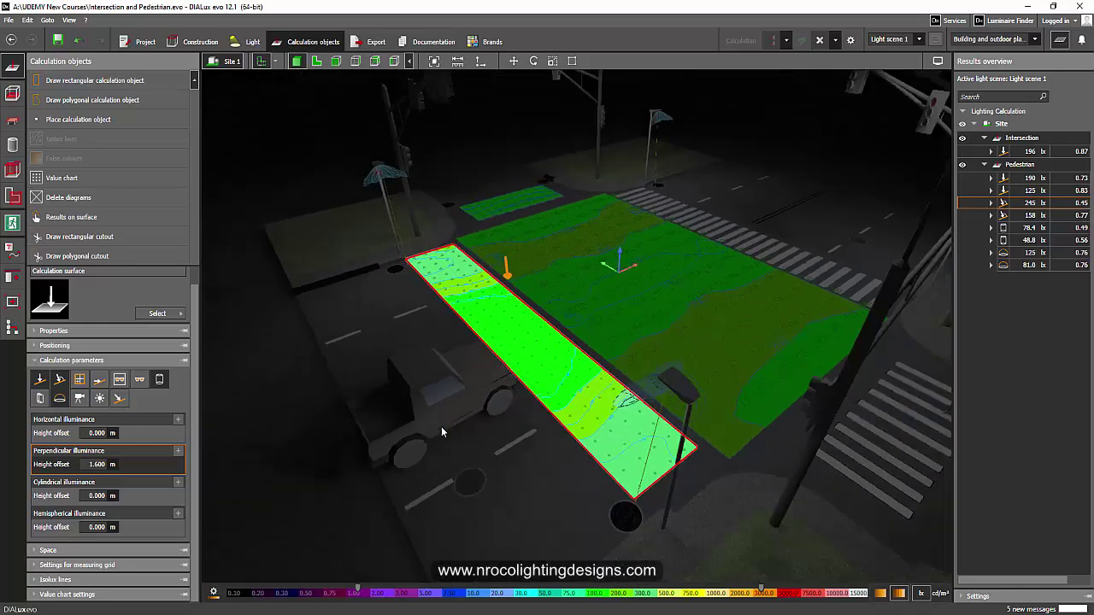
click(299, 479)
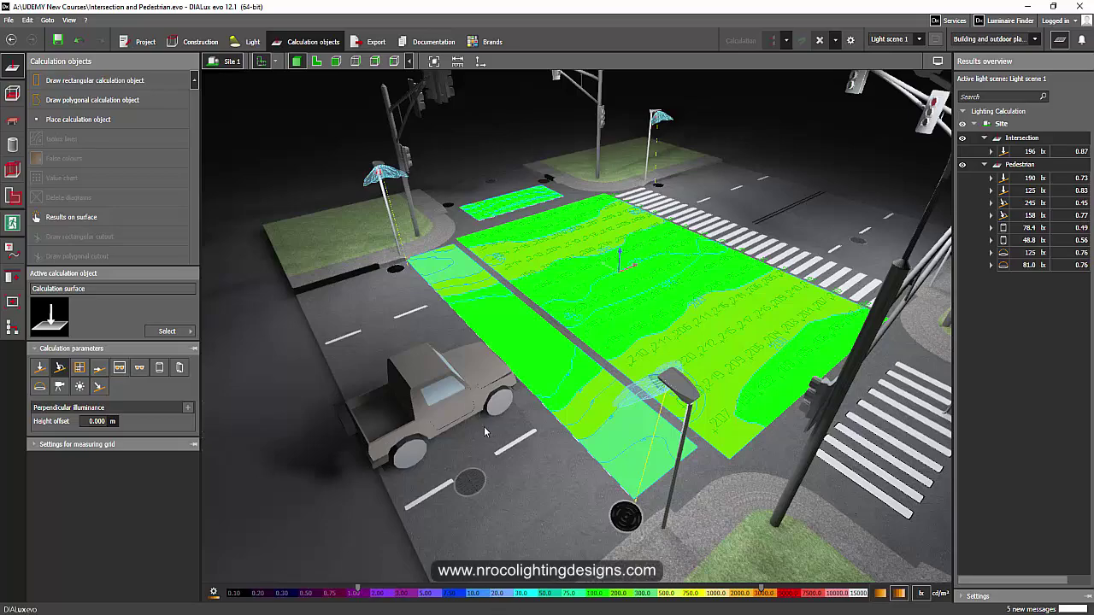
drag(484, 426, 670, 454)
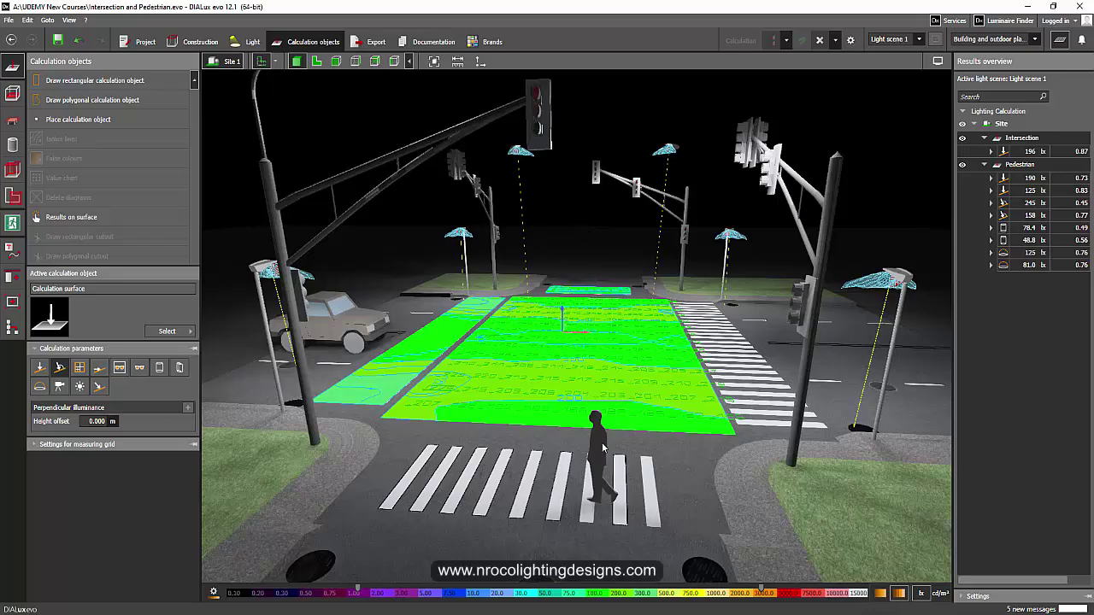
drag(548, 462, 634, 373)
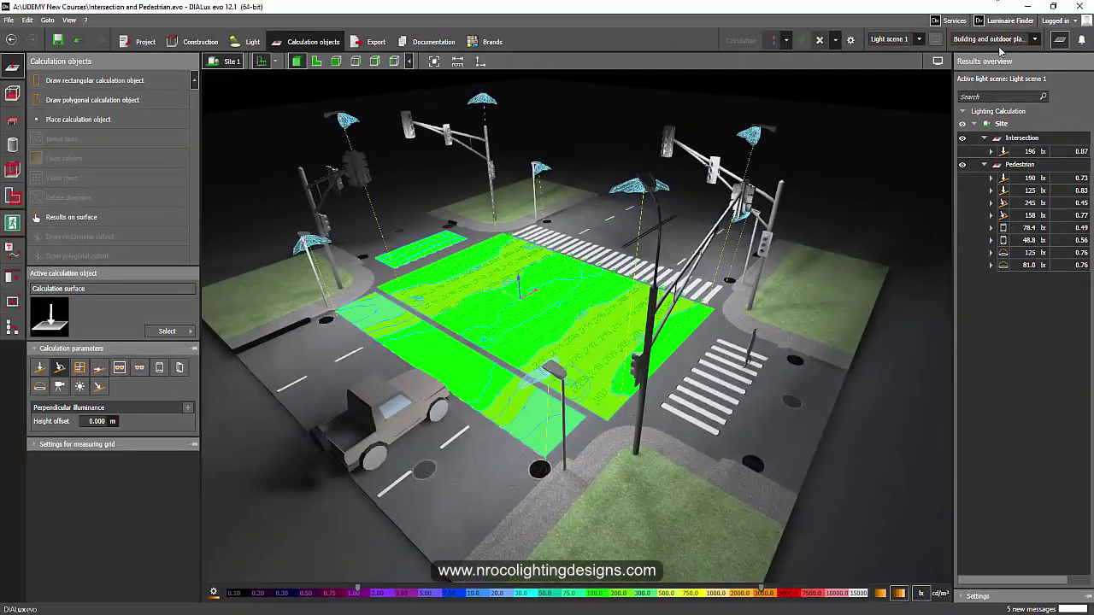
click(998, 40)
click(998, 72)
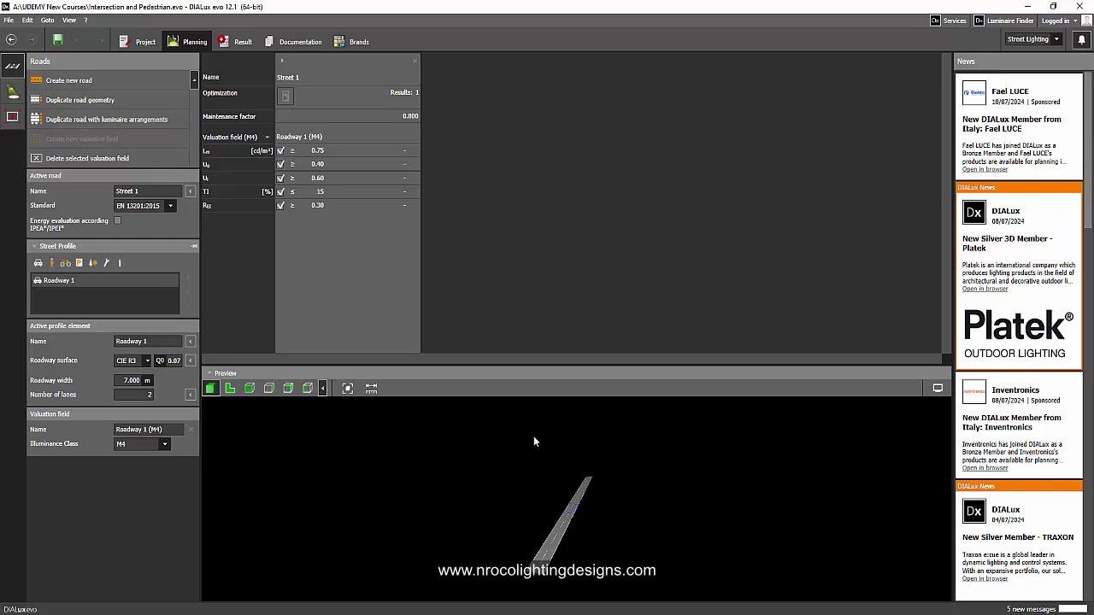
drag(555, 365, 564, 193)
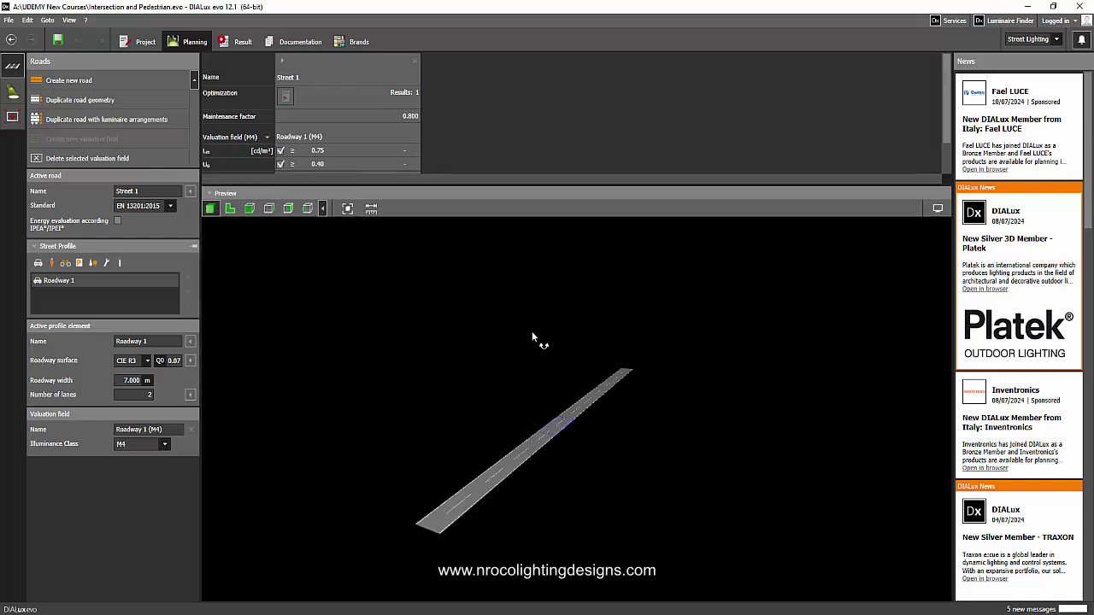
click(1022, 43)
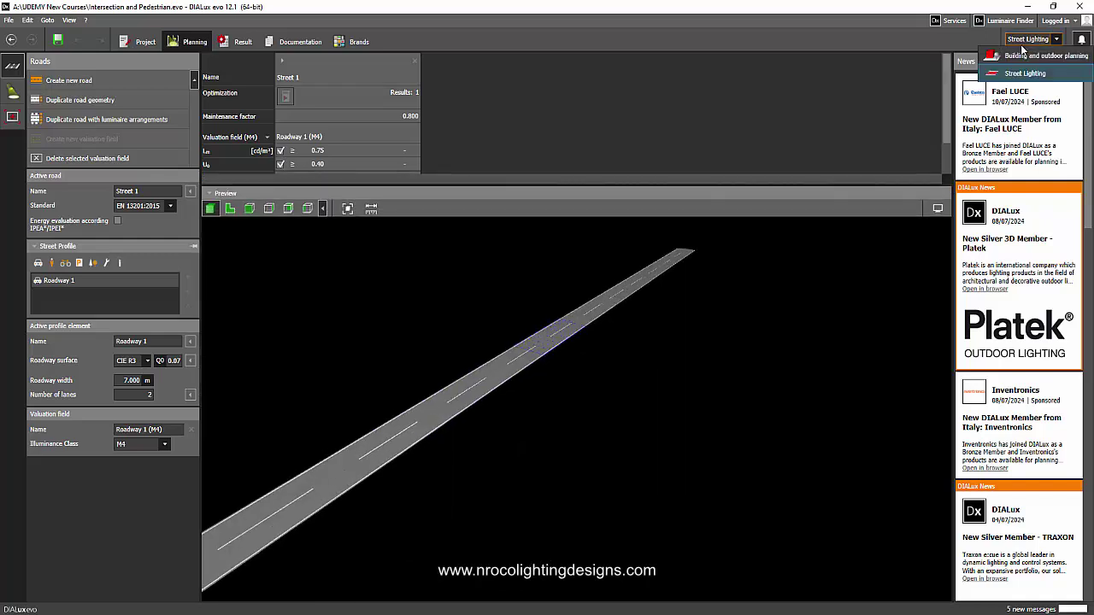
click(1025, 59)
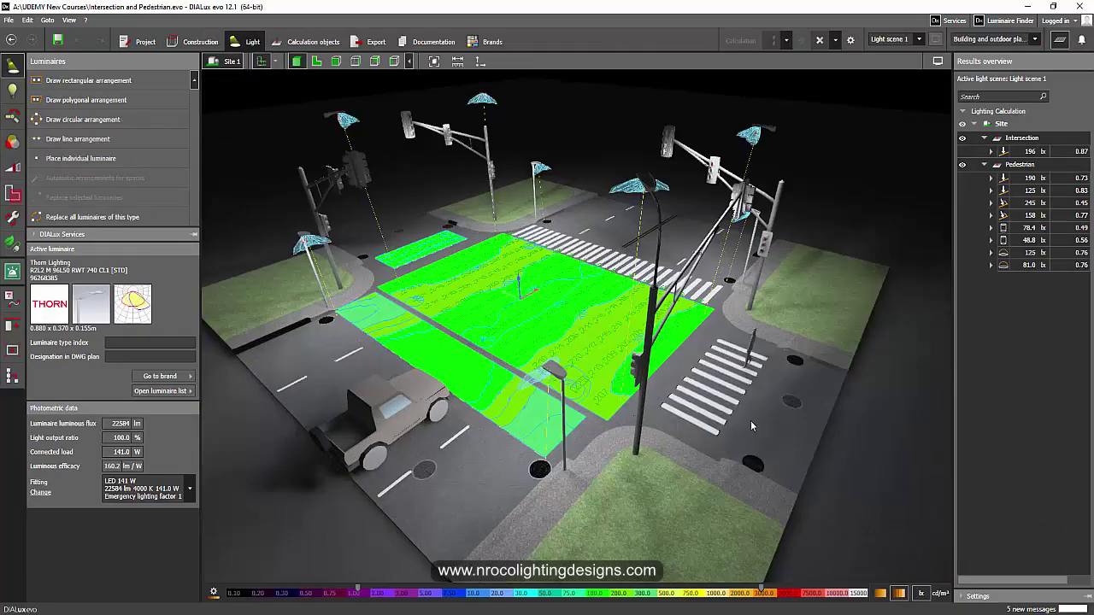
right_drag(750, 424, 731, 432)
click(313, 41)
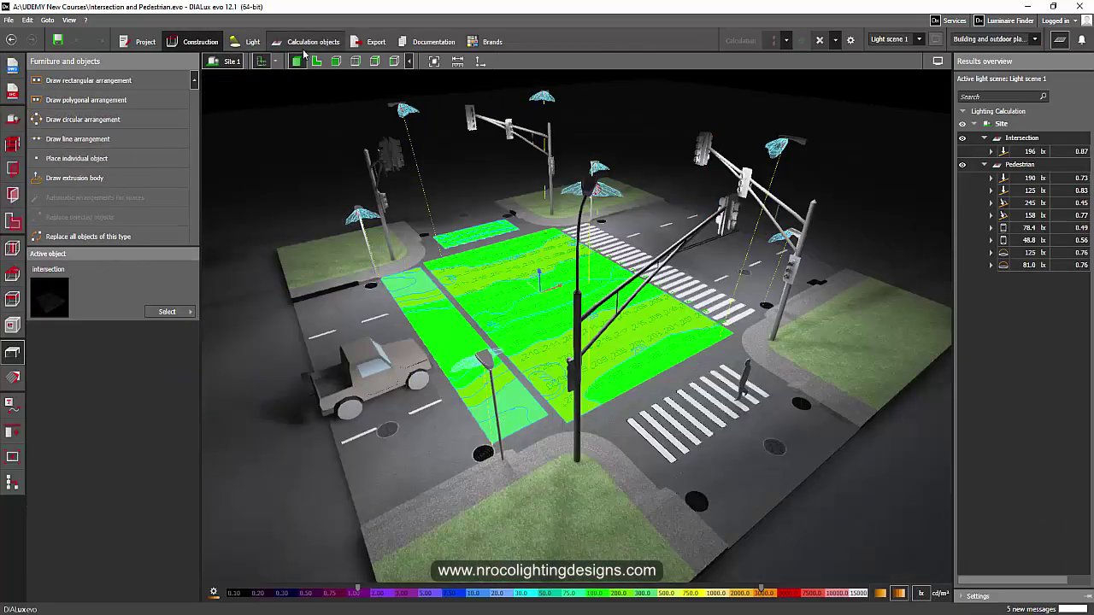
right_drag(282, 211, 456, 435)
Select each pedestrian crossing surface to check its 1.600 m perpendicular illuminance, then deselect
click(458, 444)
right_drag(640, 395, 648, 176)
click(635, 446)
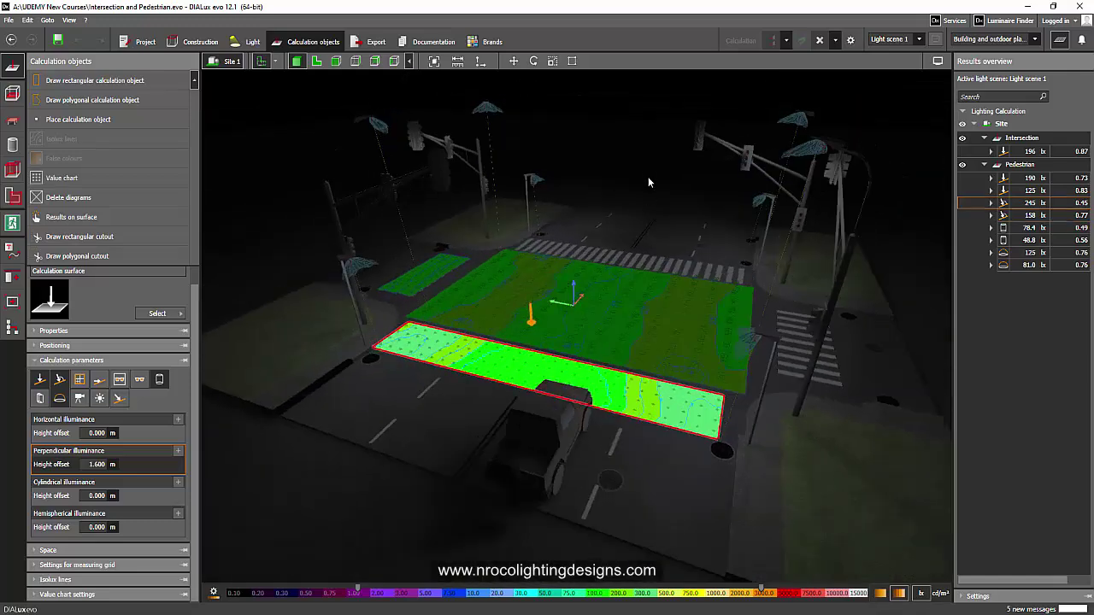
click(639, 167)
right_drag(677, 235, 576, 544)
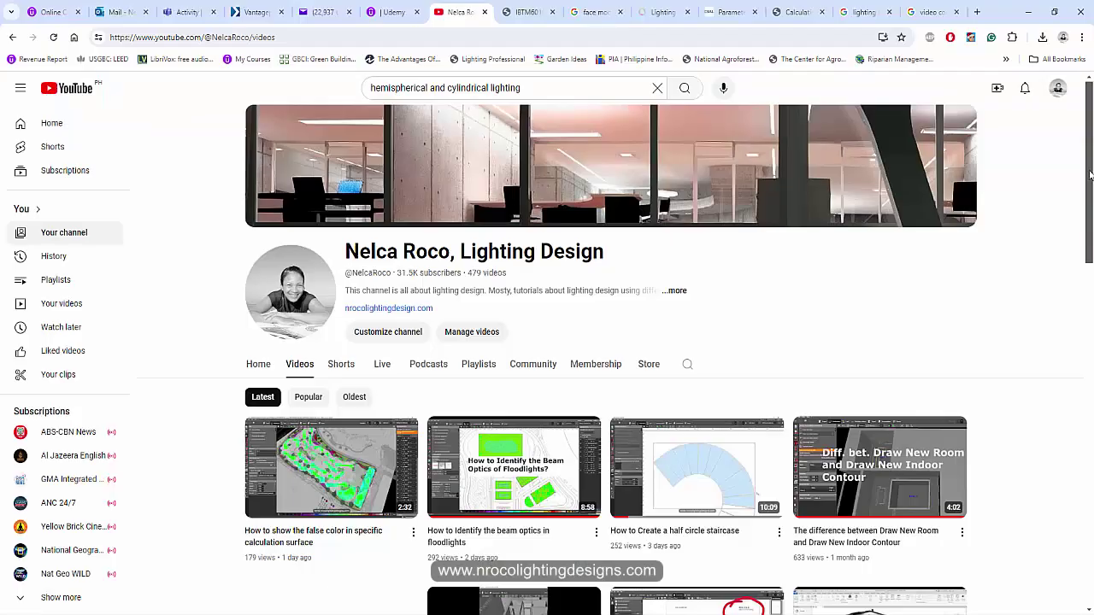
Scroll through the lighting-design channel's YouTube video list
scroll(1091, 241, down, 5)
scroll(1091, 239, up, 1)
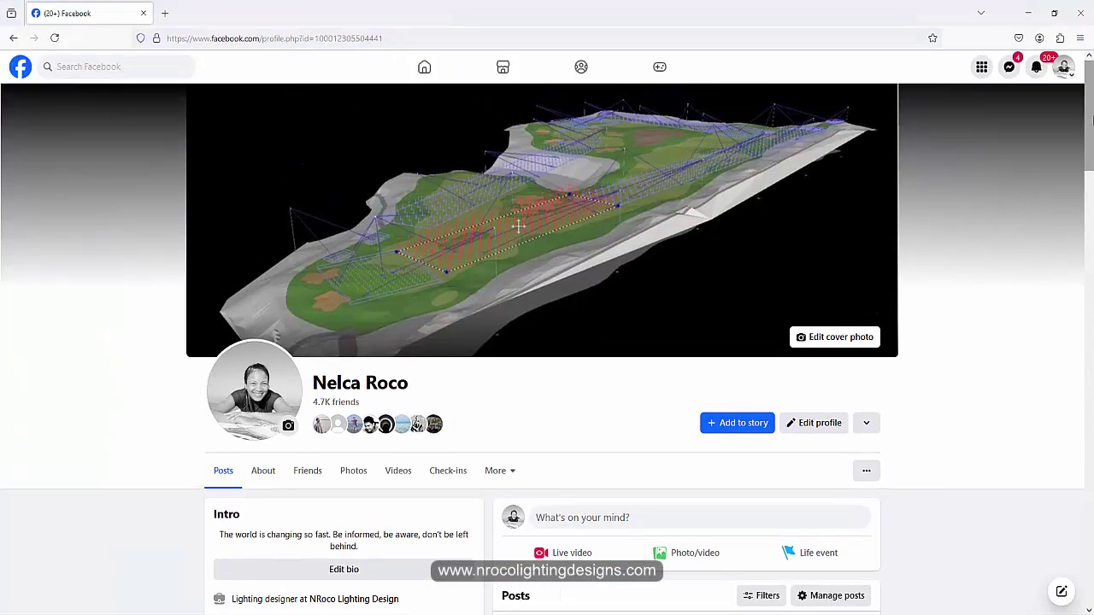
mouse_move(1089, 112)
mouse_down()
mouse_move(1091, 239)
mouse_move(1090, 111)
mouse_up()
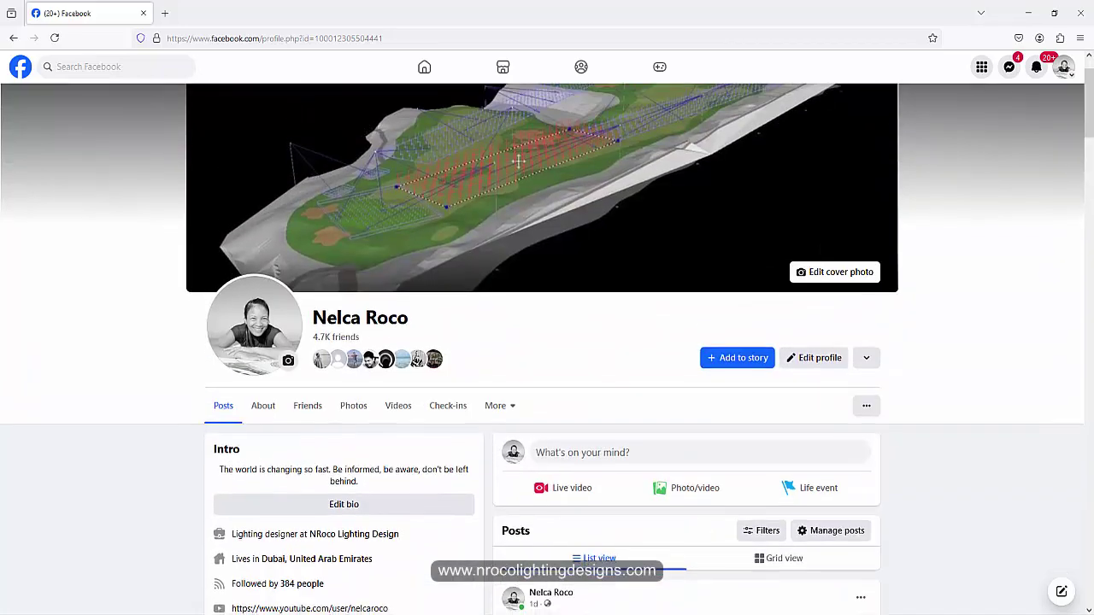
Switch to the Udemy window listing 17 lighting courses
mouse_move(513, 614)
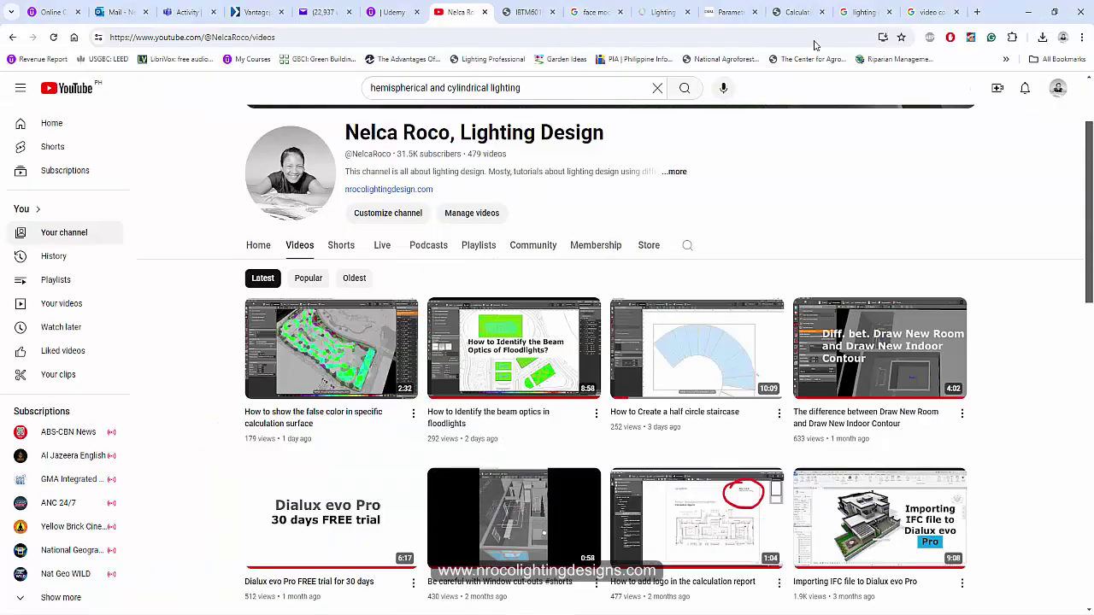
click(513, 582)
drag(1089, 93, 1075, 162)
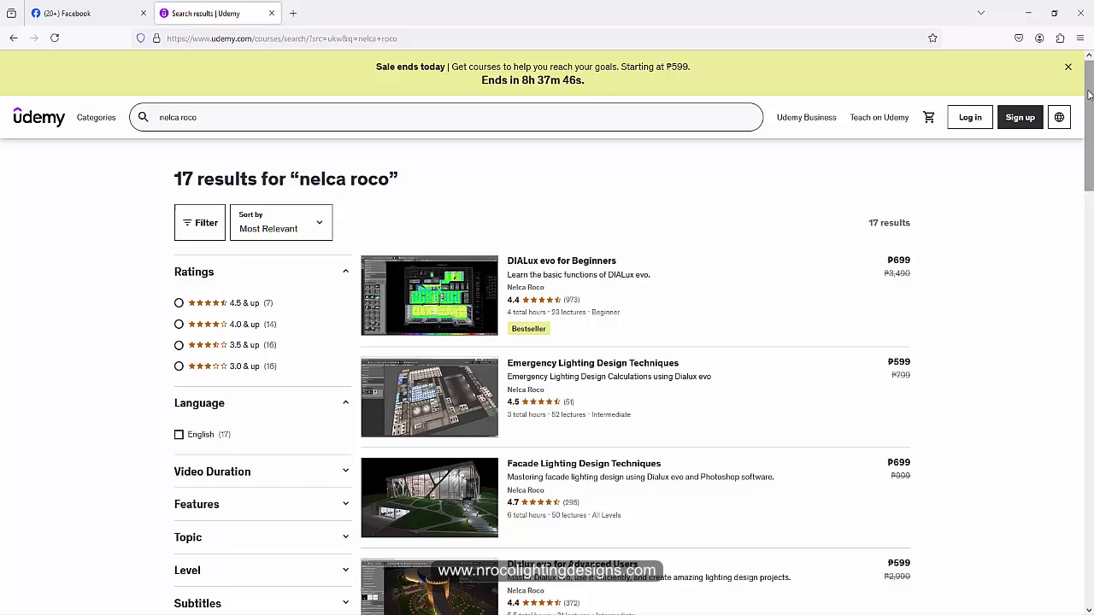
Scroll the Udemy results and go to the Road Lighting Design Techniques course page
drag(1090, 94, 1092, 225)
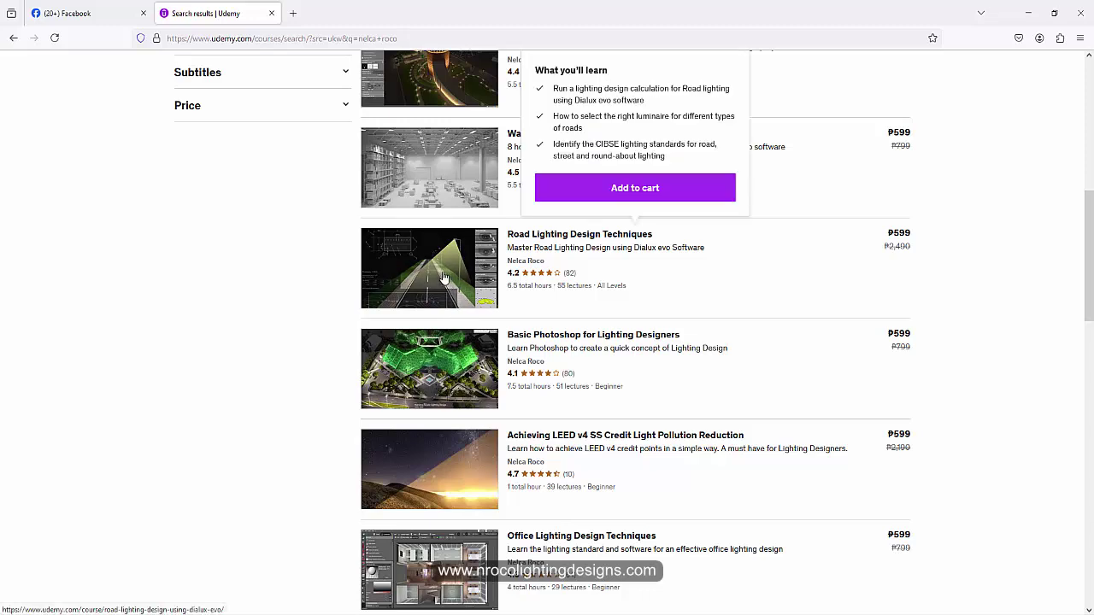
click(441, 272)
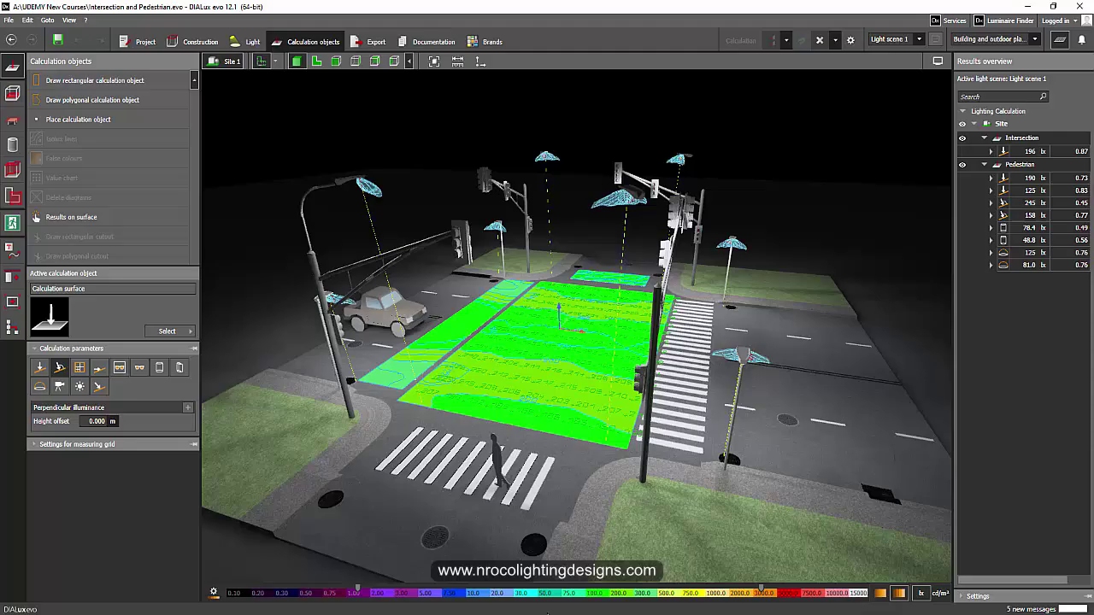
right_drag(270, 387, 512, 408)
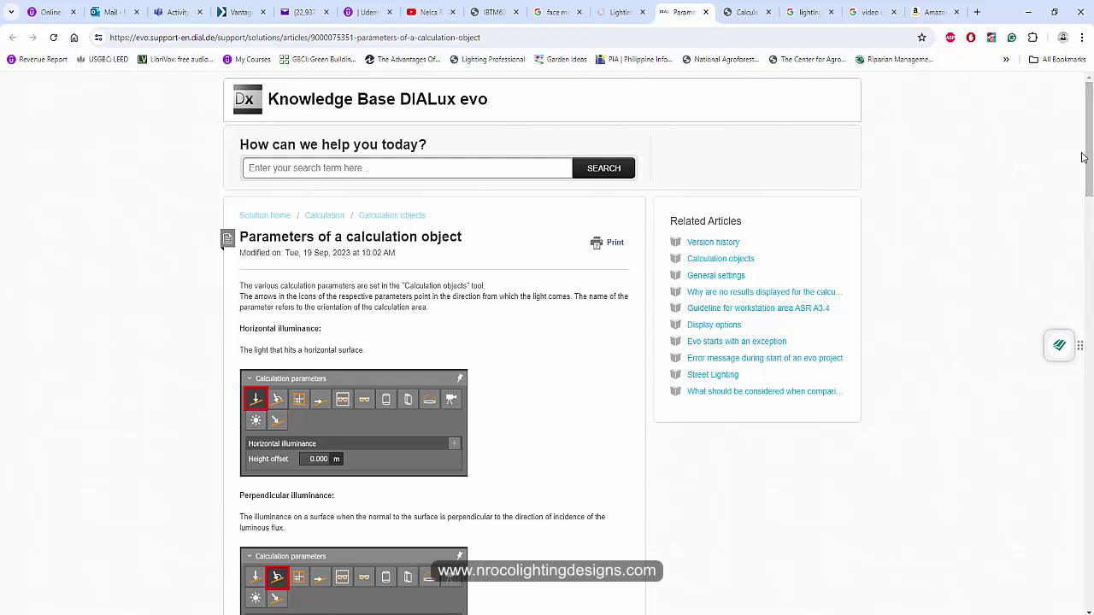
scroll(1088, 133, down, 2)
scroll(1088, 133, up, 2)
scroll(1088, 154, down, 2)
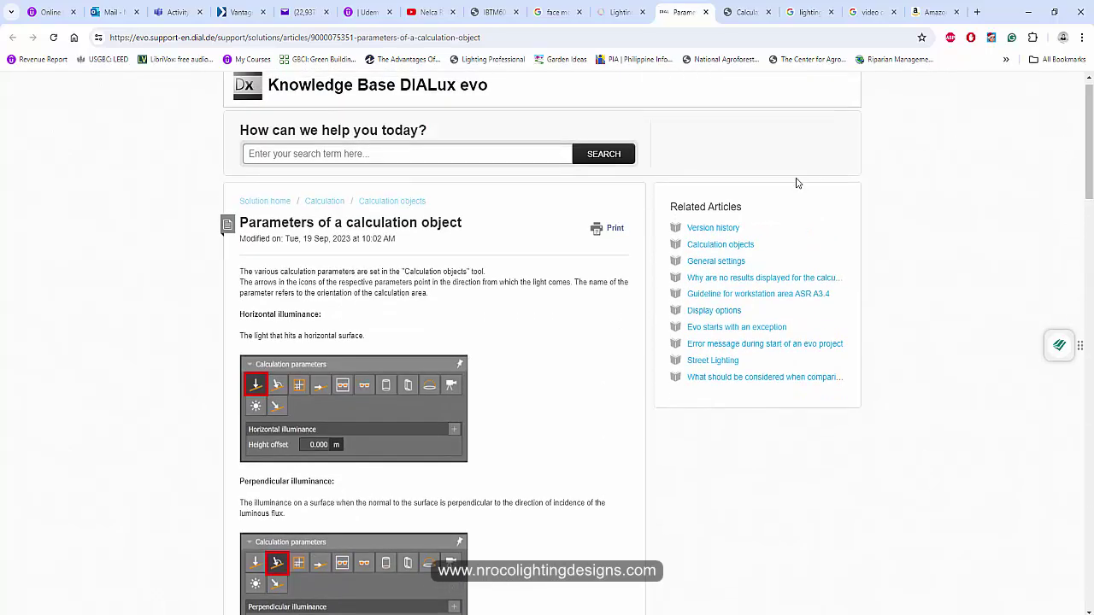
click(515, 154)
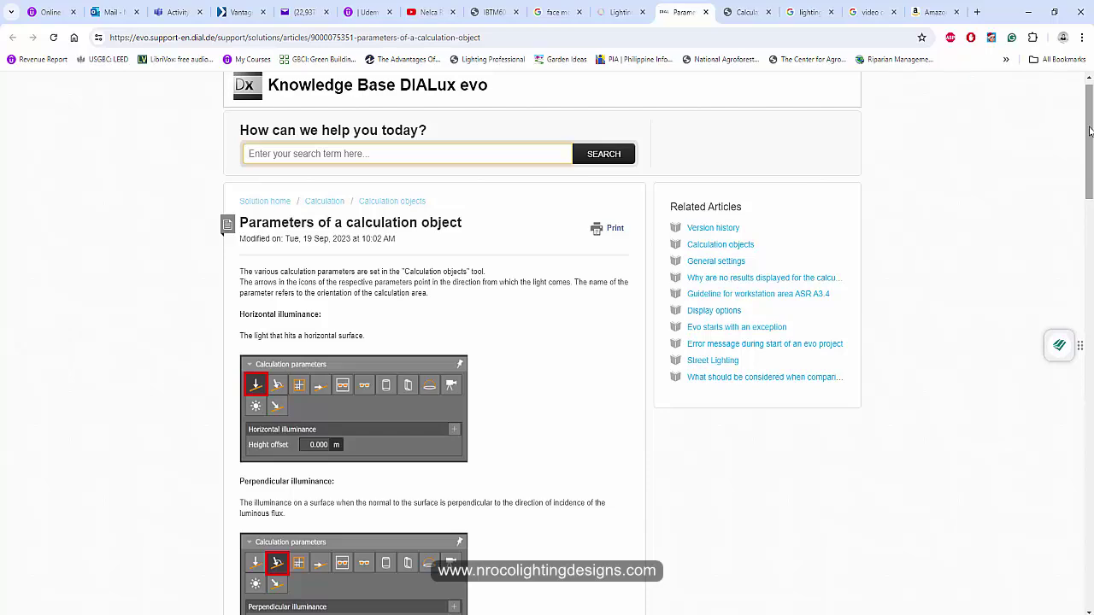
scroll(1089, 130, down, 6)
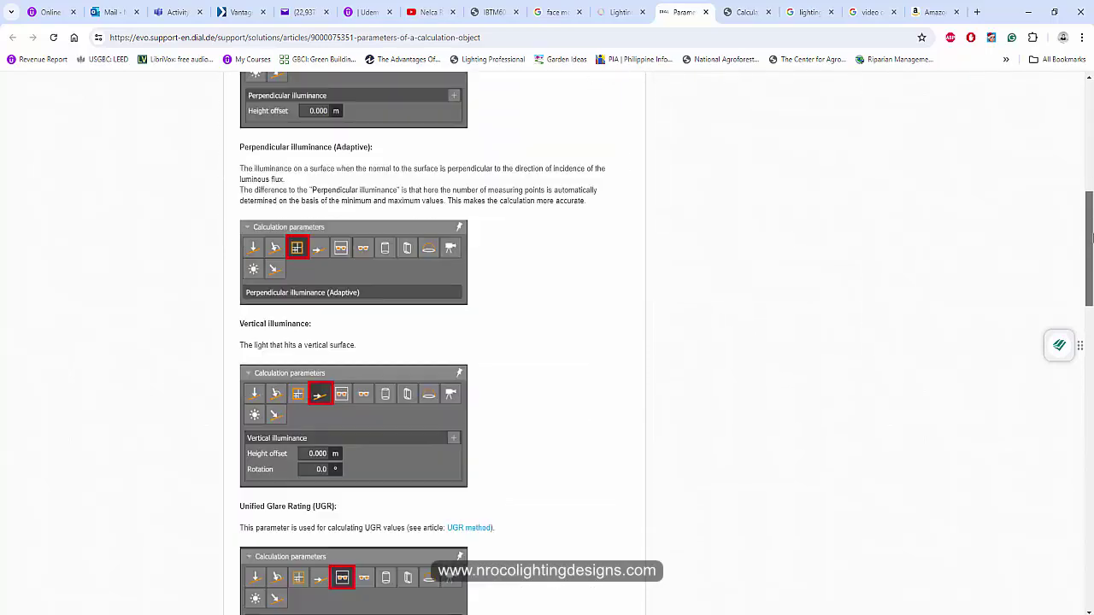
scroll(1090, 154, up, 3)
scroll(1091, 141, up, 3)
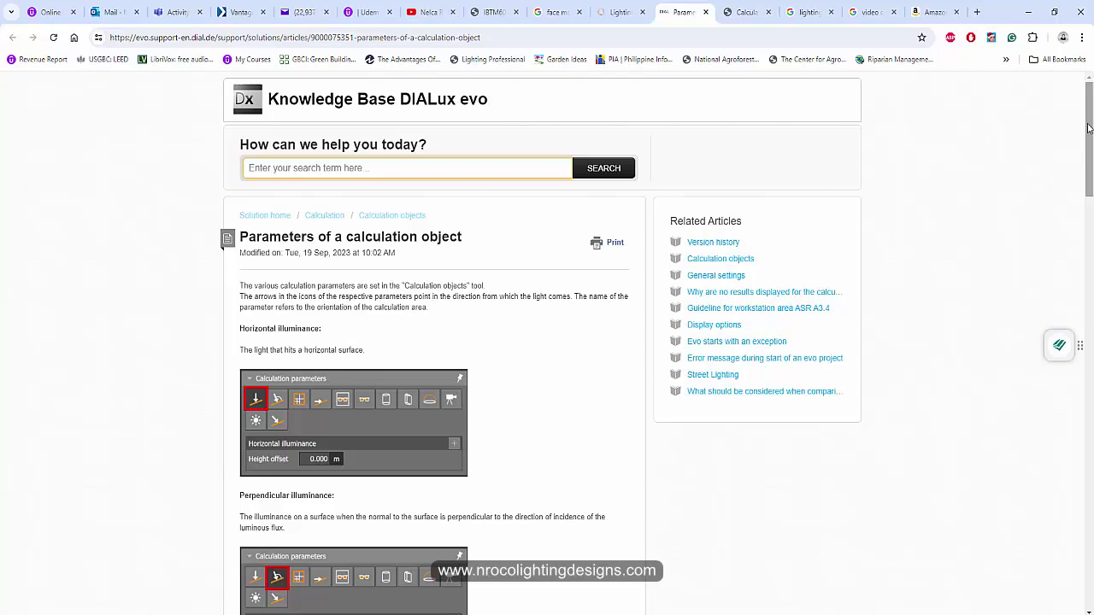